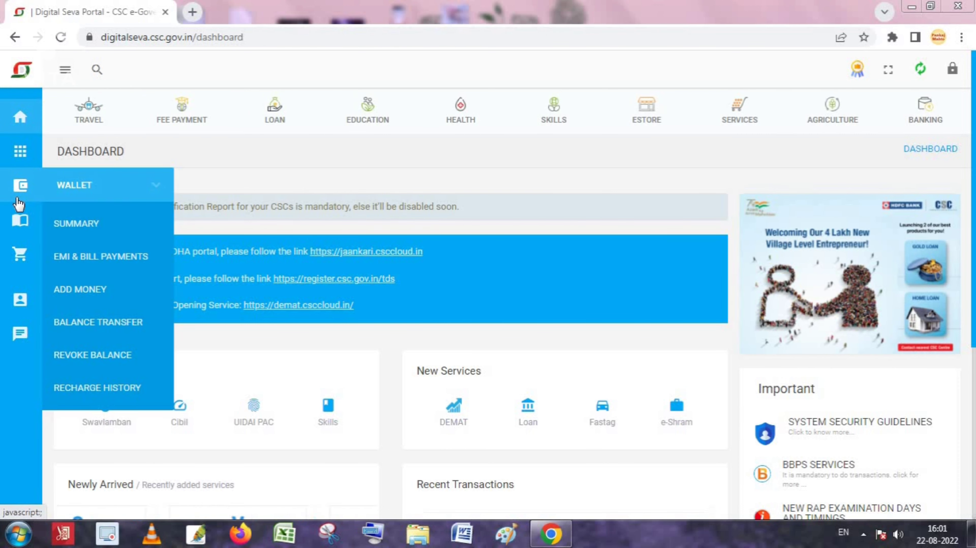
# Step: Open the wallet's Add Money page from the sidebar Wallet menu
pyautogui.moveTo(17, 228)
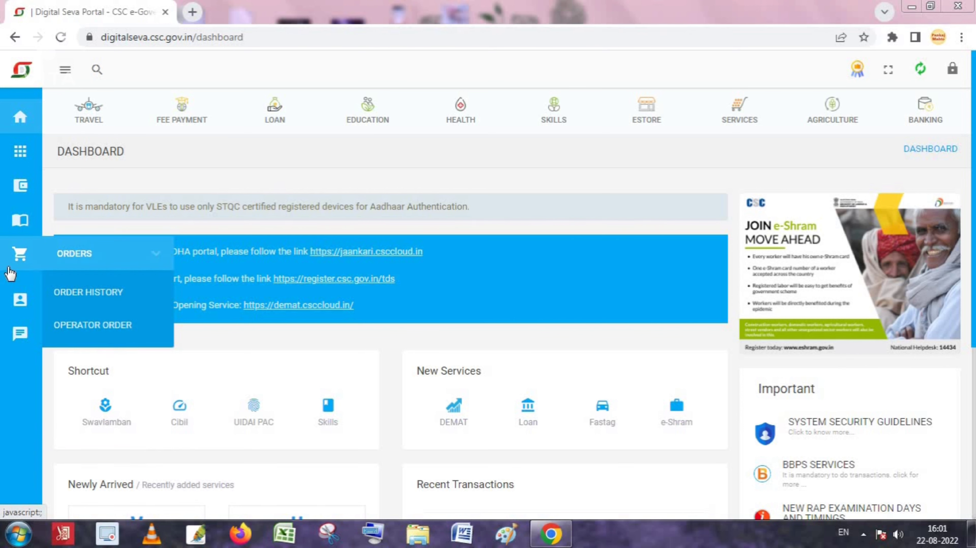
pyautogui.moveTo(21, 187)
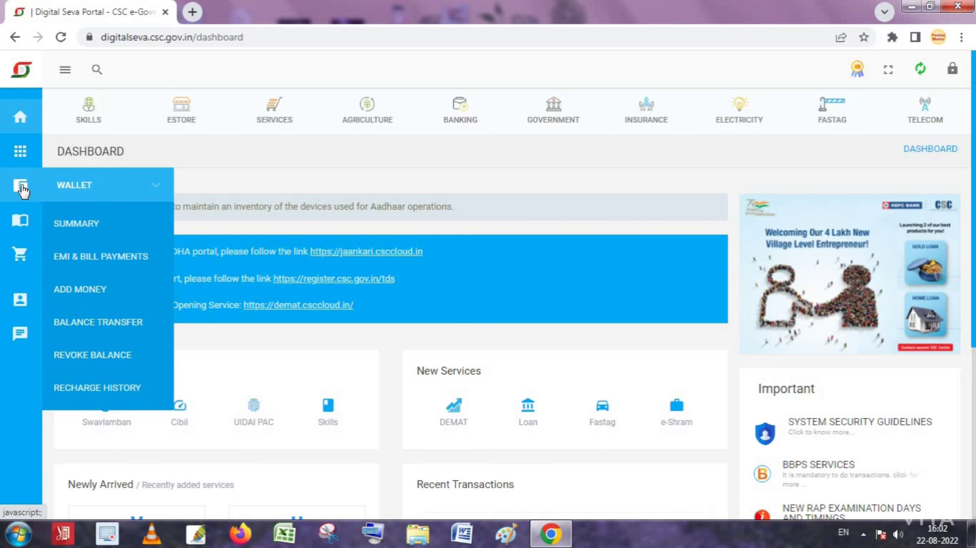
pyautogui.click(85, 290)
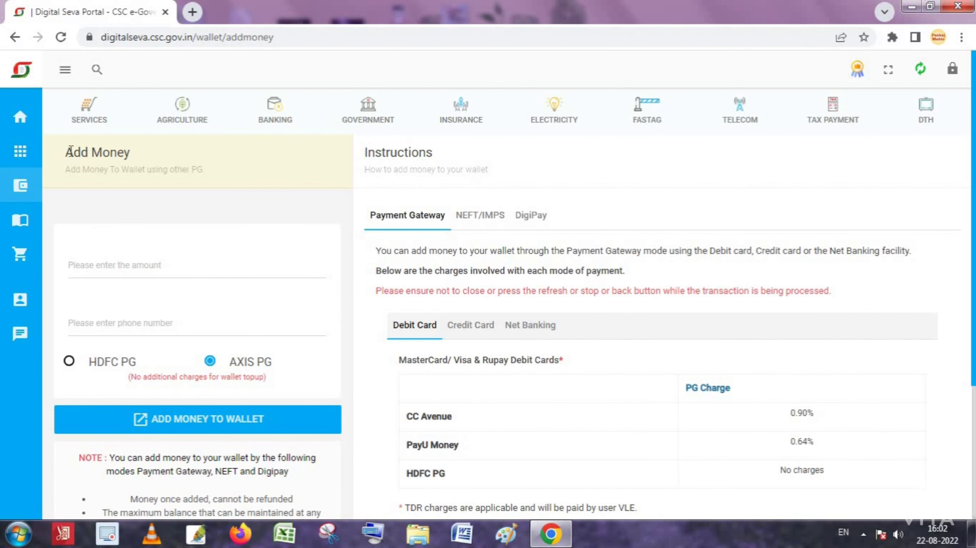
# Step: Enter 900 as the top-up amount and move on to the phone number field
pyautogui.moveTo(71, 152); pyautogui.dragTo(148, 158)
pyautogui.click(62, 162)
pyautogui.click(97, 268)
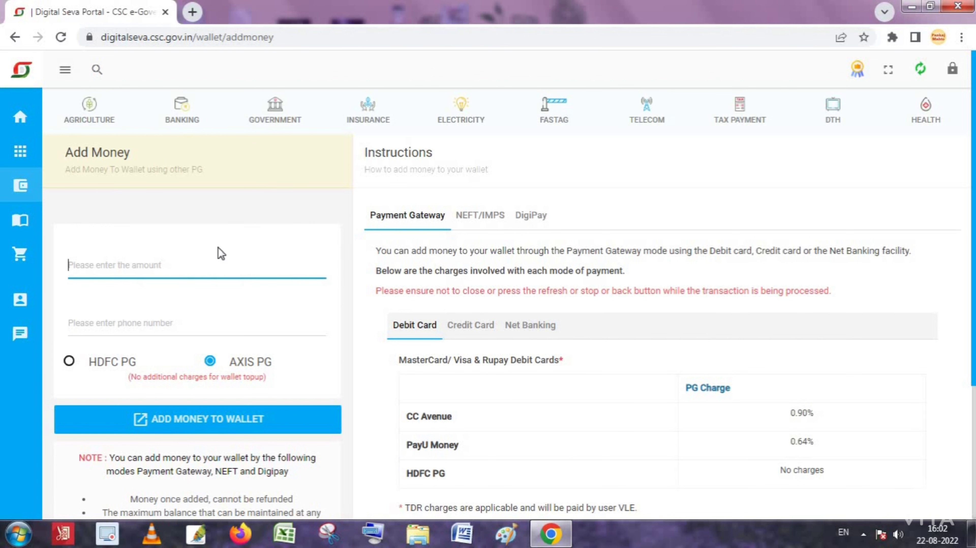
pyautogui.write('90')
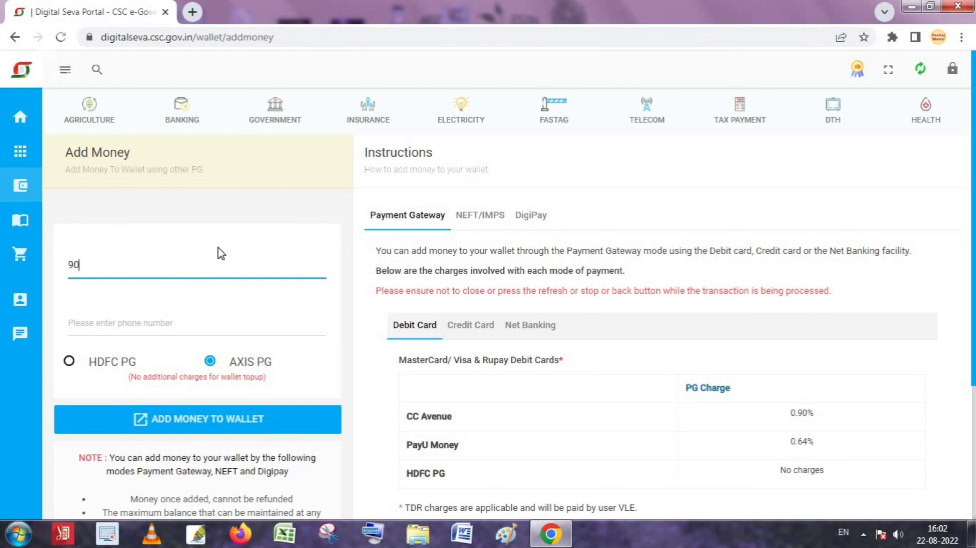
pyautogui.write('0')
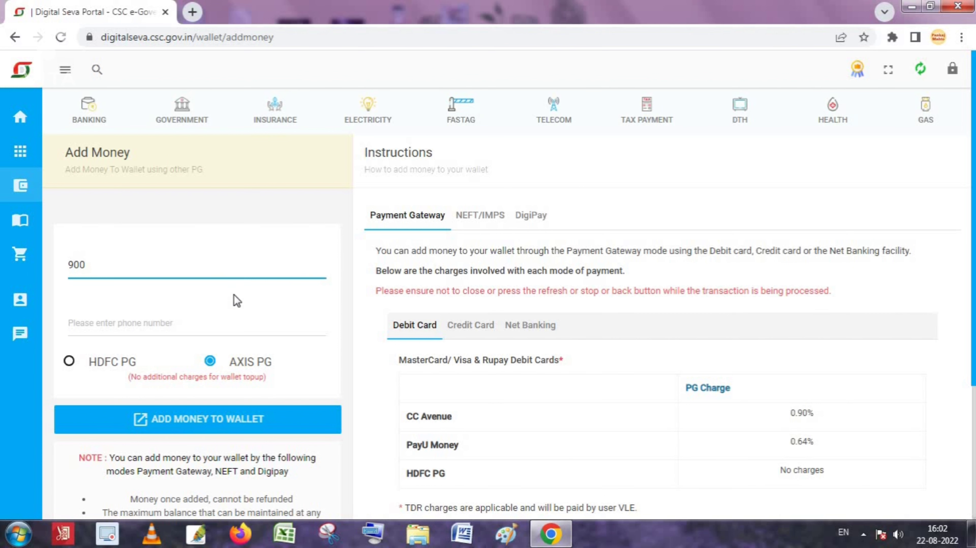
pyautogui.click(165, 324)
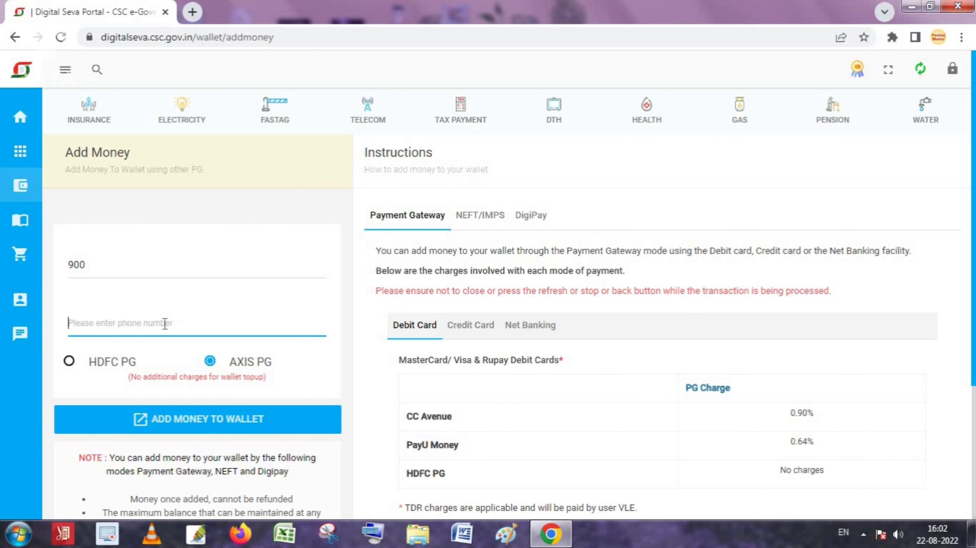
pyautogui.click(118, 262)
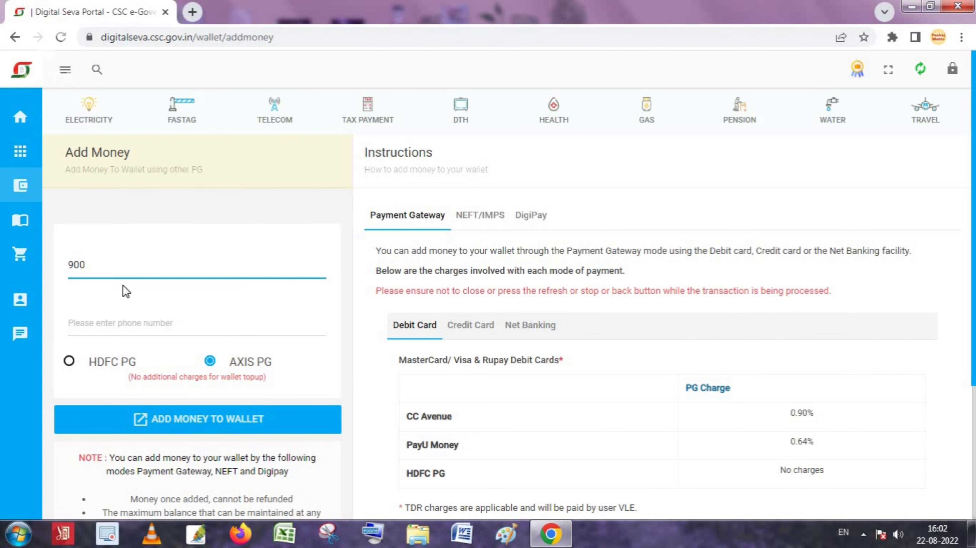
pyautogui.click(110, 329)
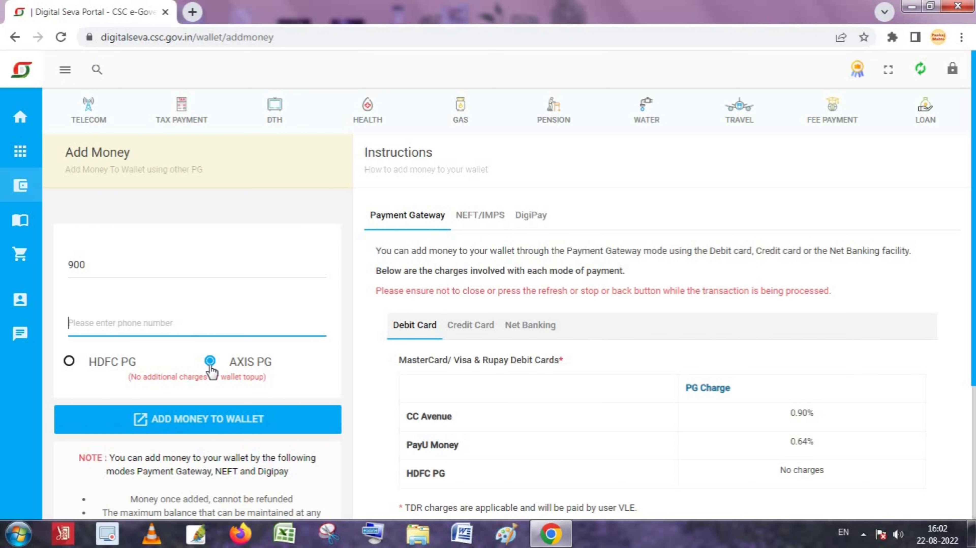
# Step: Select HDFC PG as the payment gateway instead of AXIS PG
pyautogui.click(69, 362)
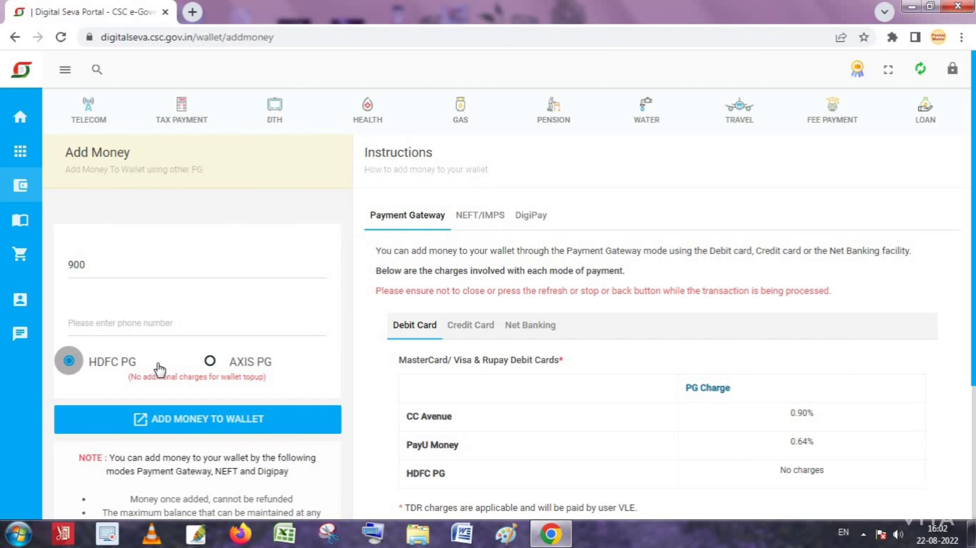
pyautogui.click(210, 362)
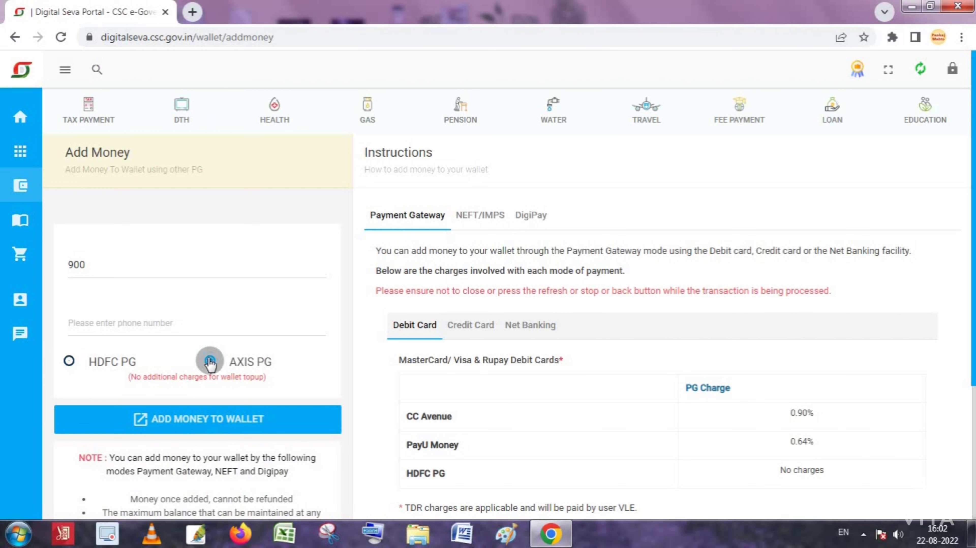
pyautogui.click(69, 362)
pyautogui.click(210, 361)
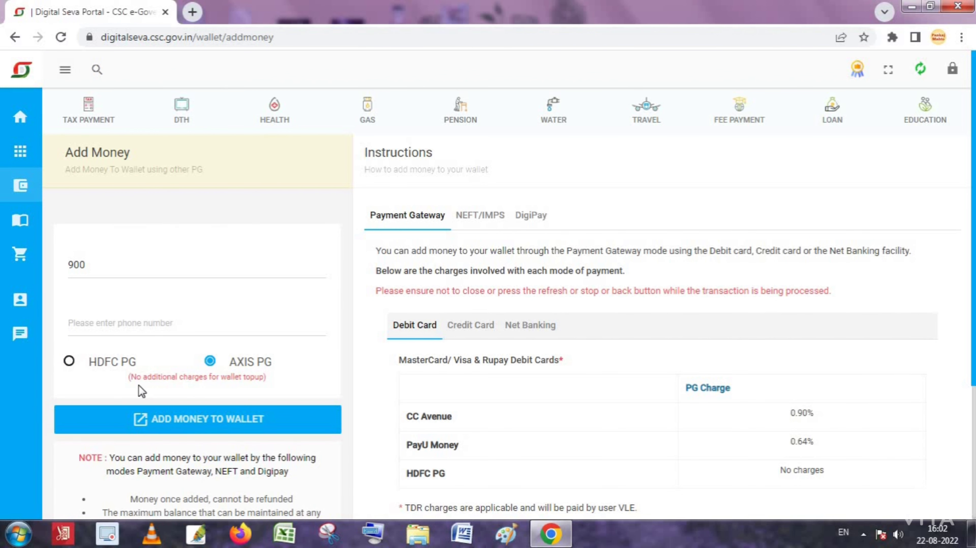
pyautogui.click(68, 362)
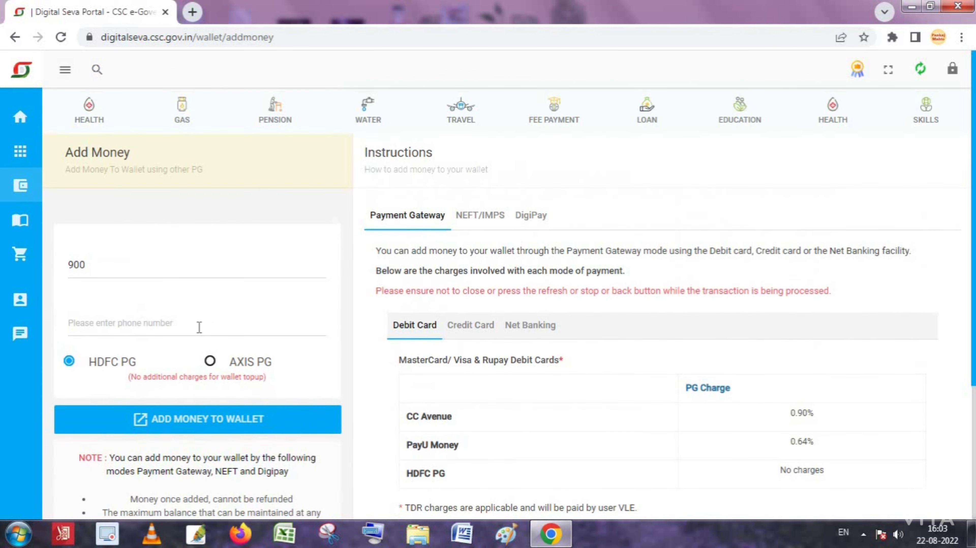
# Step: Fill in the required phone number and submit the 900 wallet top-up
pyautogui.click(189, 420)
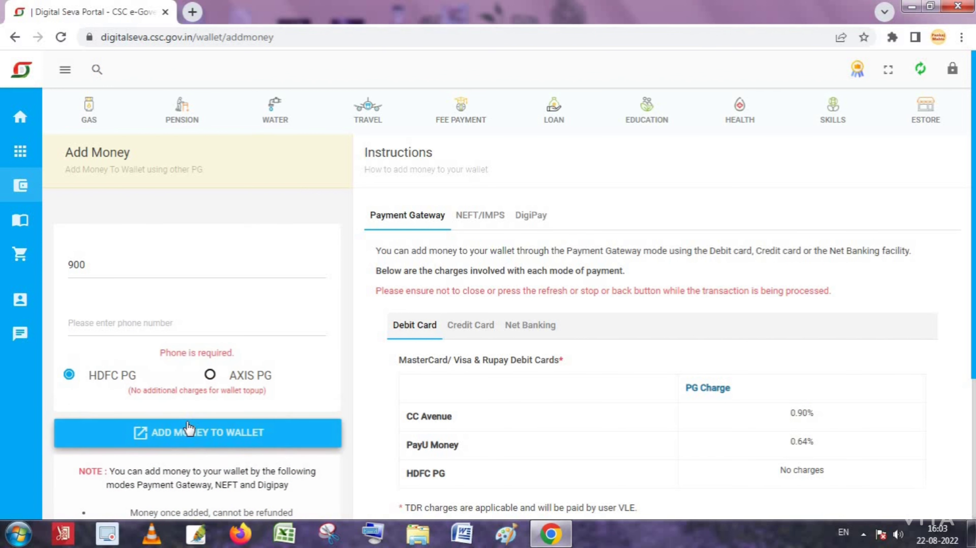
pyautogui.click(121, 323)
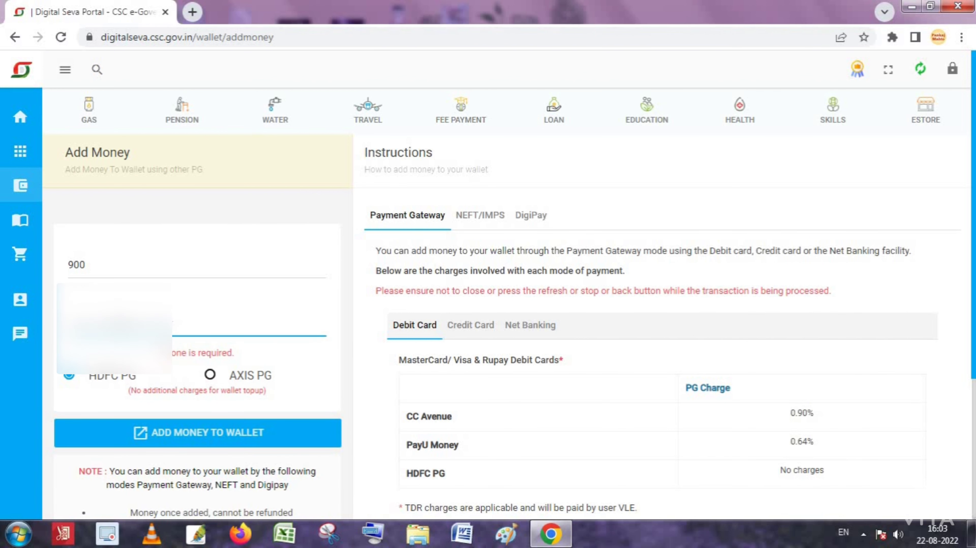
pyautogui.click(199, 437)
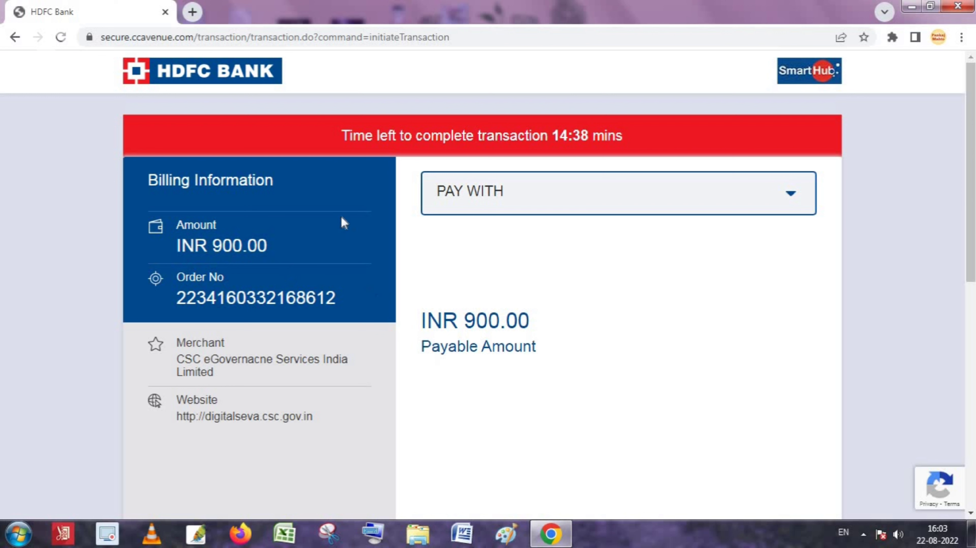
# Step: Choose HDFC Bank Credit Card from the Pay With payment method list
pyautogui.click(563, 202)
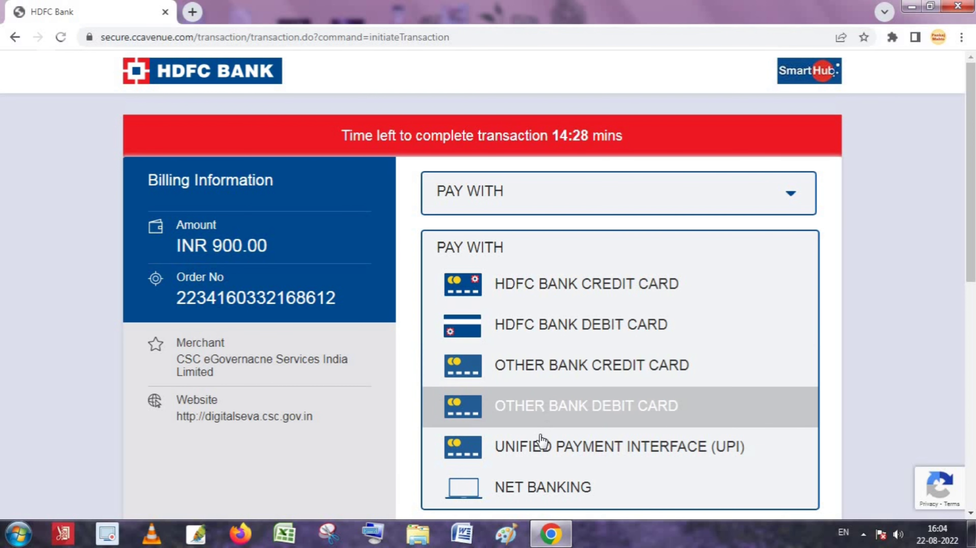
pyautogui.scroll(-2, 604, 453)
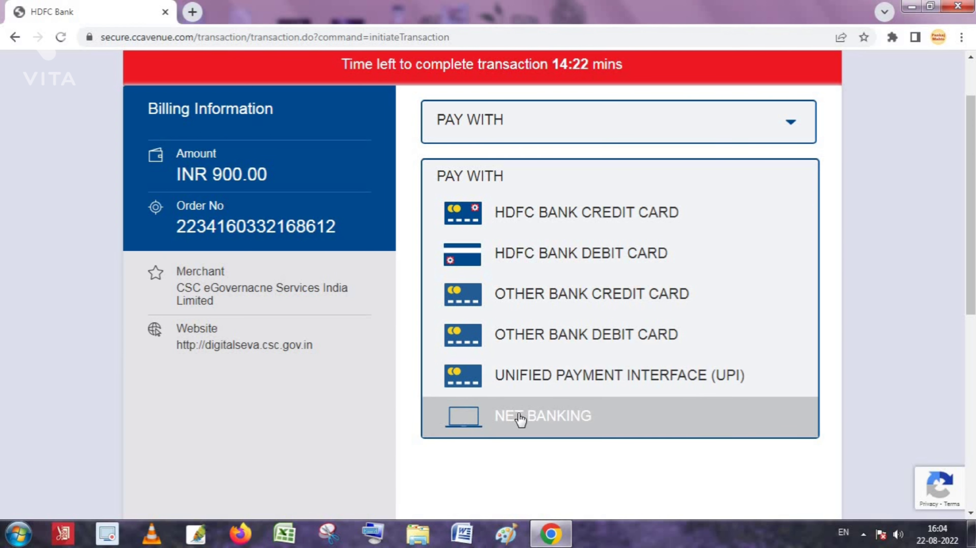
pyautogui.scroll(2, 633, 330)
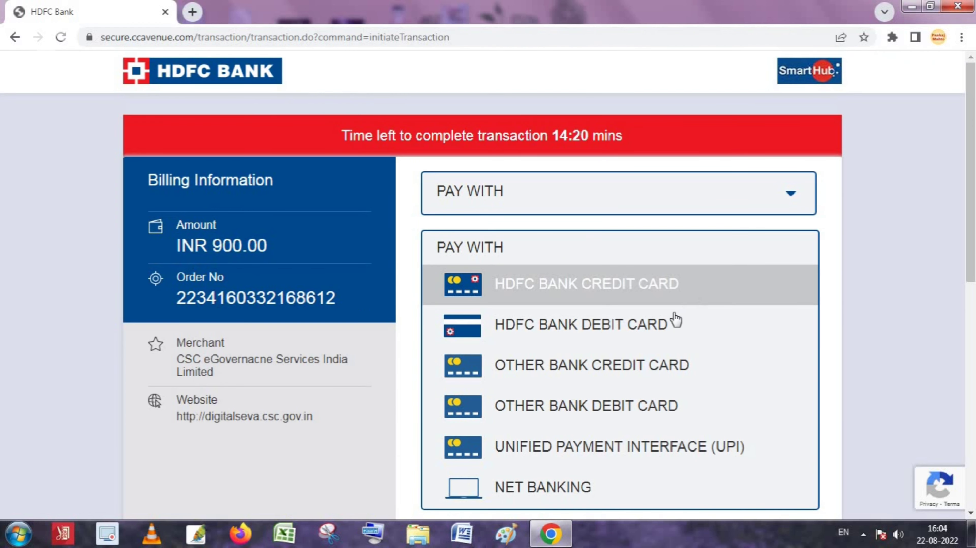
pyautogui.click(622, 287)
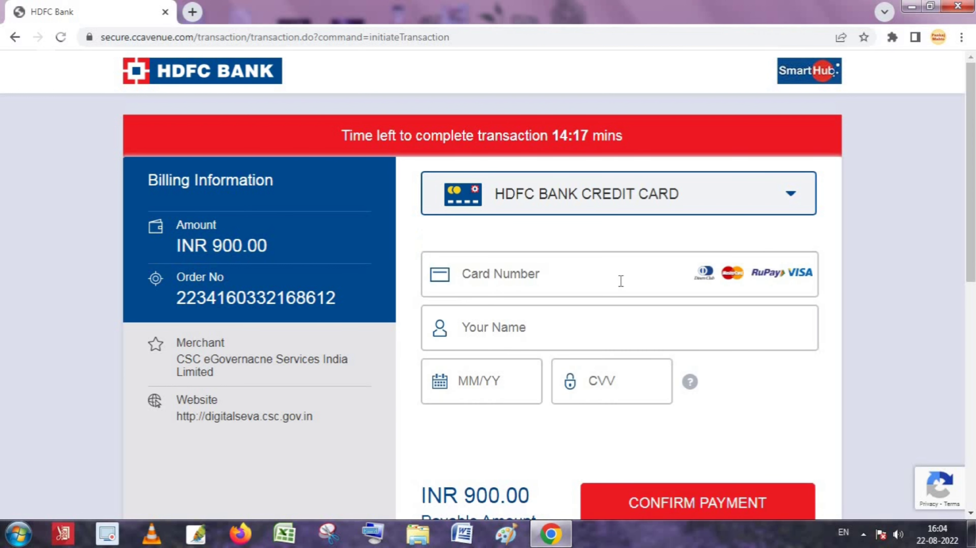
# Step: Fill in the card number, cardholder name, expiry and CVV, then confirm the INR 900.00 payment
pyautogui.click(530, 275)
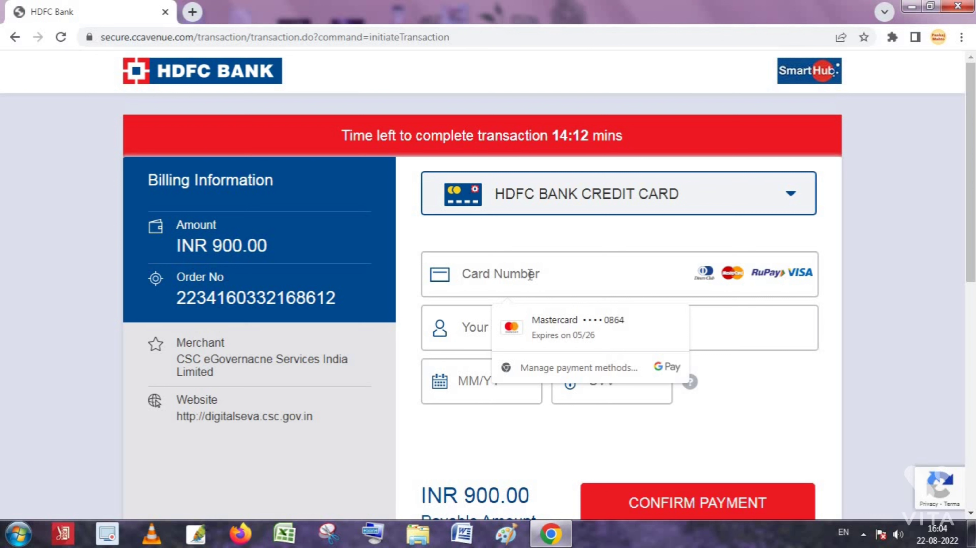
pyautogui.click(464, 322)
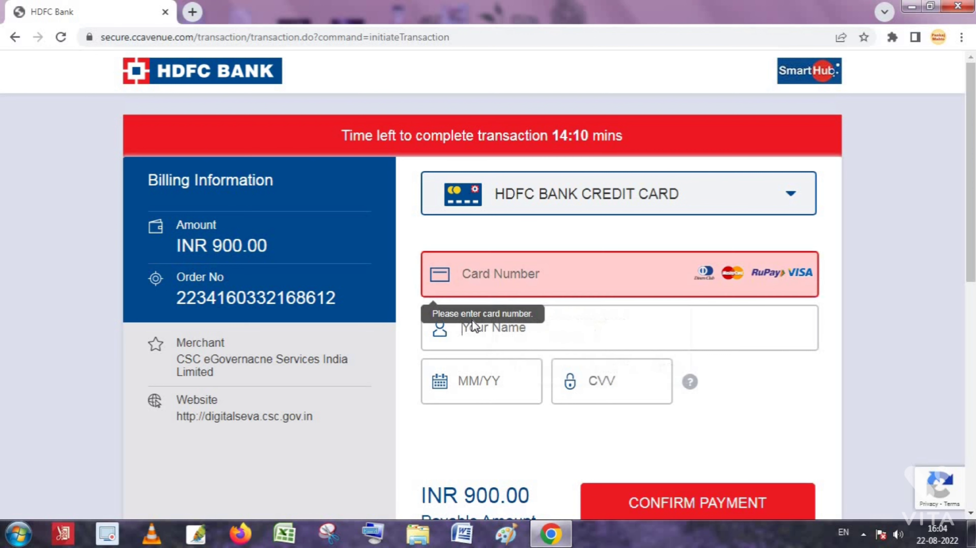
pyautogui.click(512, 278)
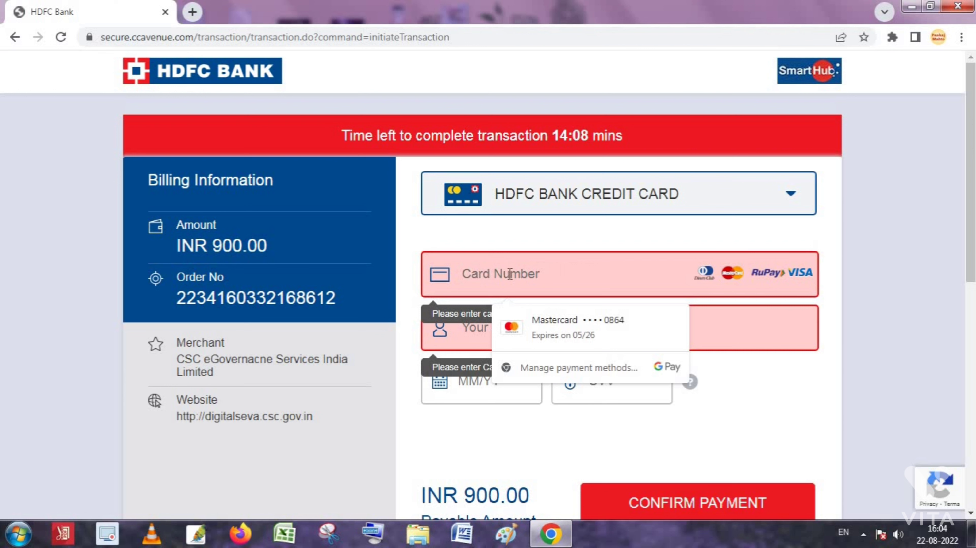
pyautogui.click(548, 327)
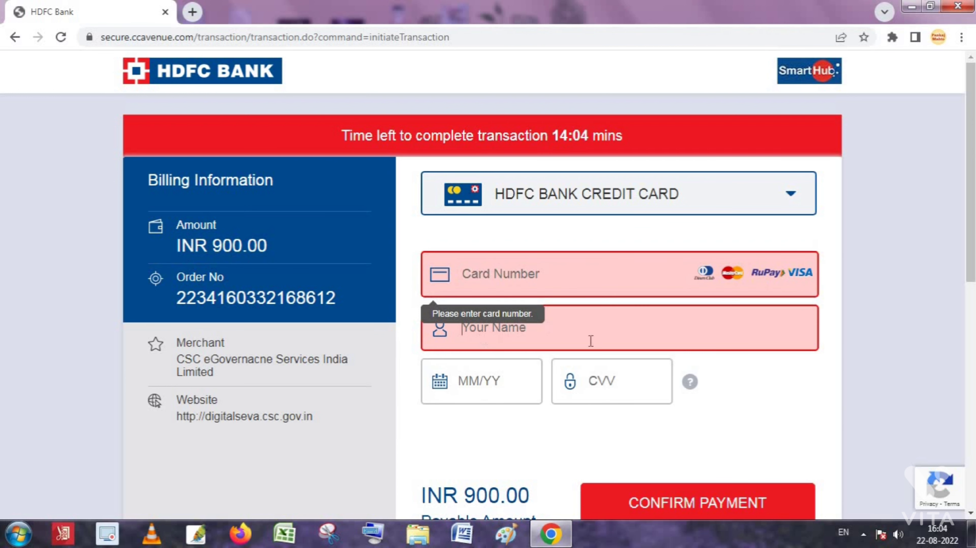
pyautogui.click(453, 367)
pyautogui.scroll(-2, 507, 386)
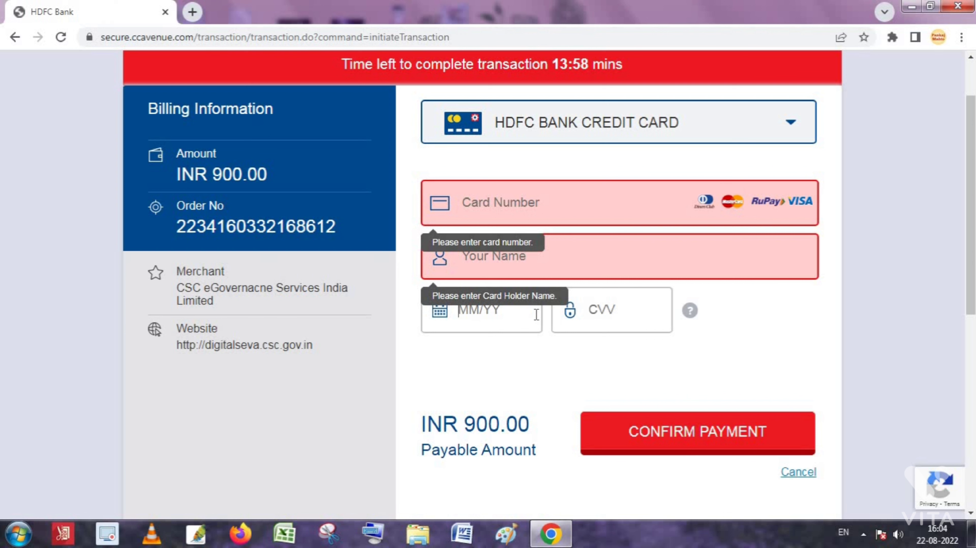
pyautogui.click(626, 317)
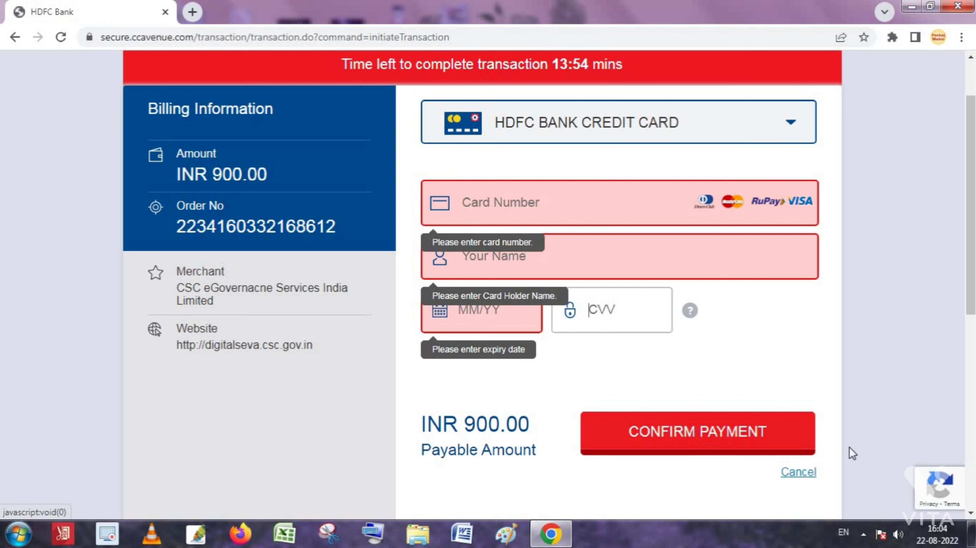
pyautogui.click(602, 220)
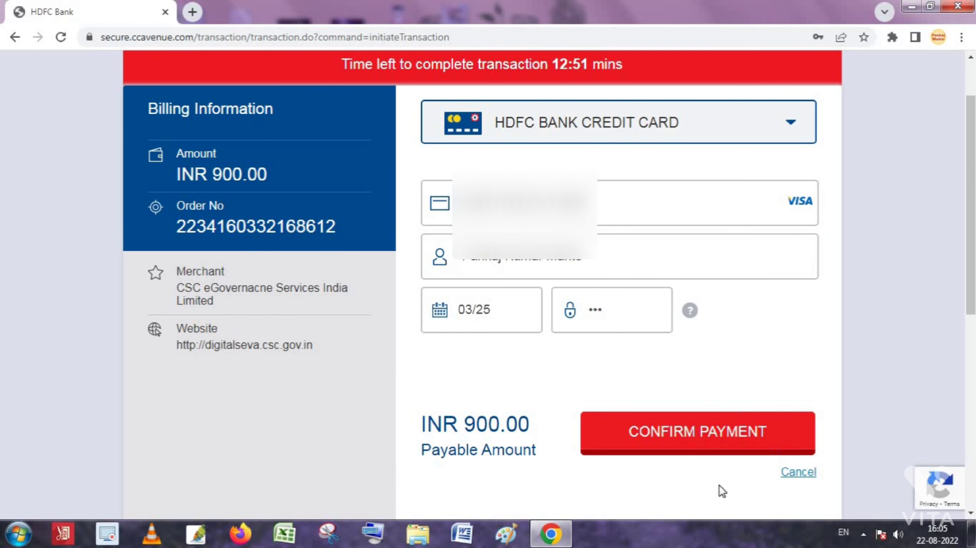
pyautogui.click(705, 435)
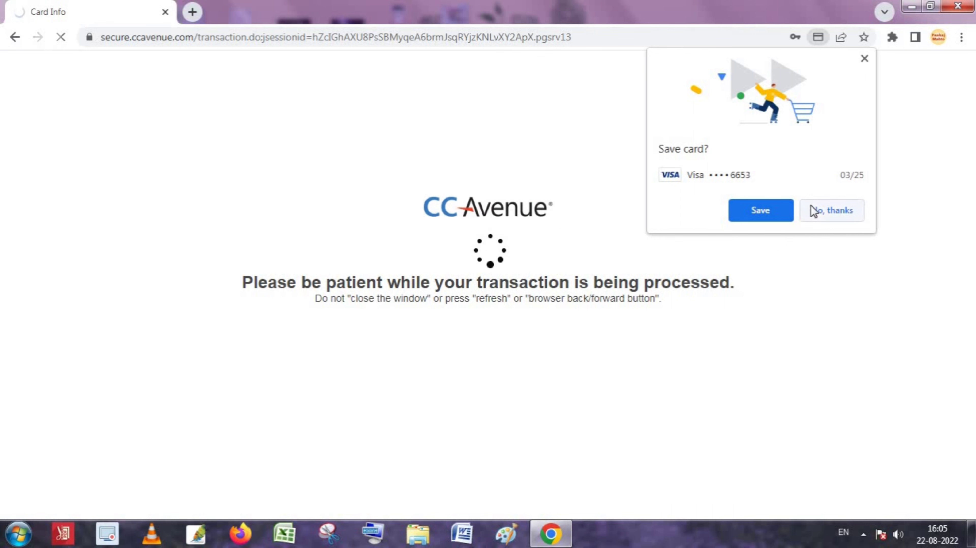
# Step: Save the card in the browser, then enter and submit the one-time password on NetSafe
pyautogui.click(761, 211)
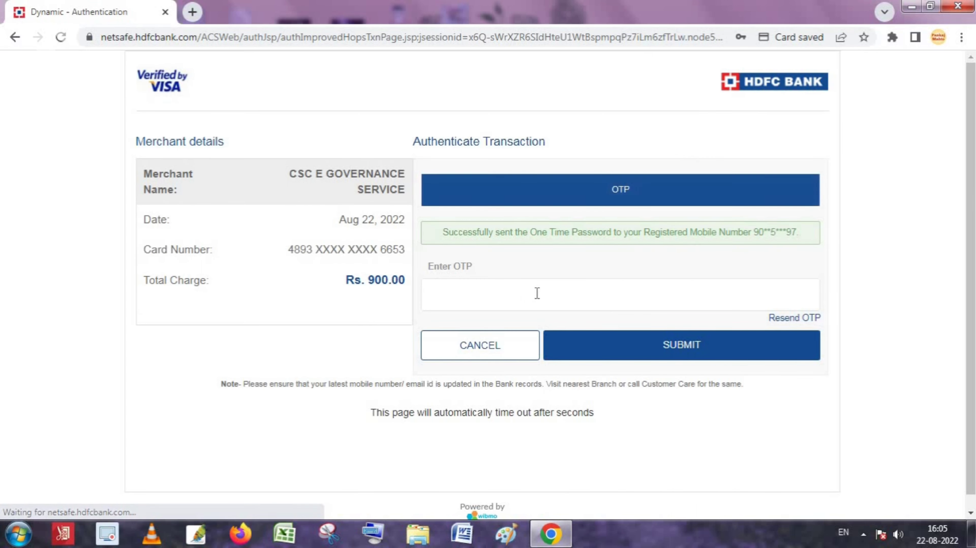
pyautogui.click(557, 289)
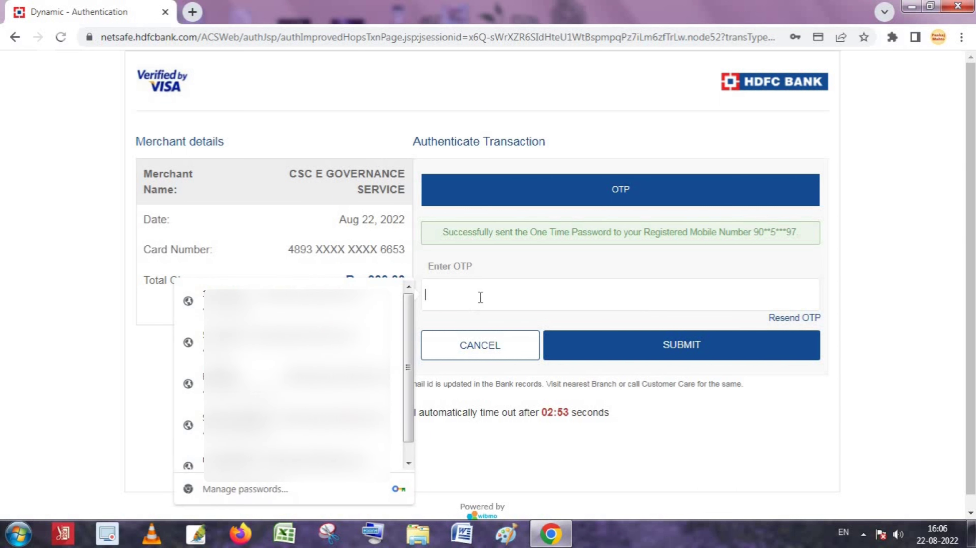
pyautogui.write('1')
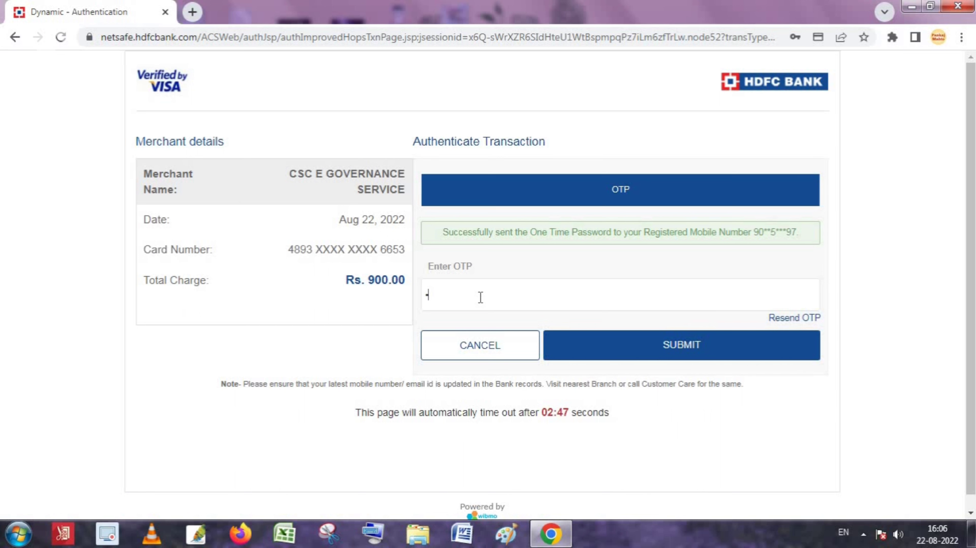
pyautogui.click(480, 297)
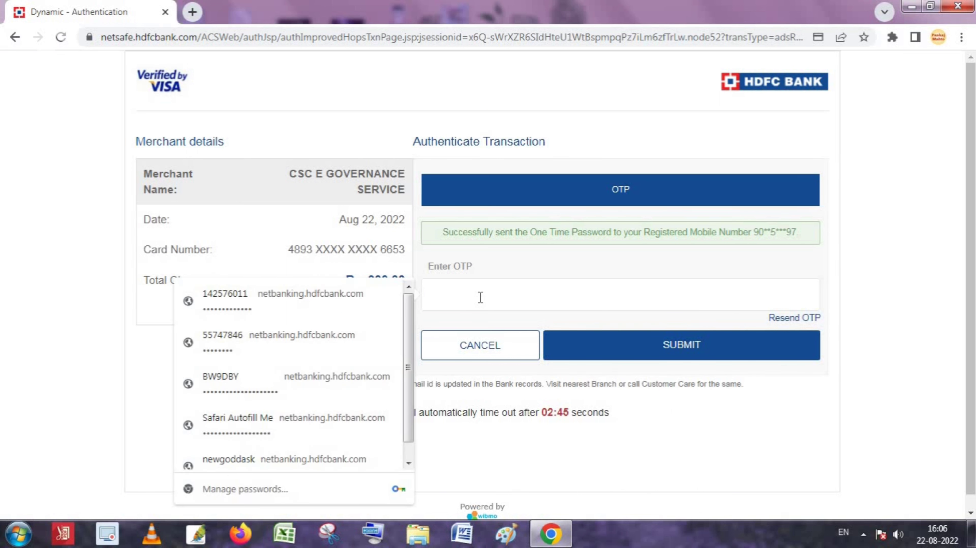
pyautogui.write('1')
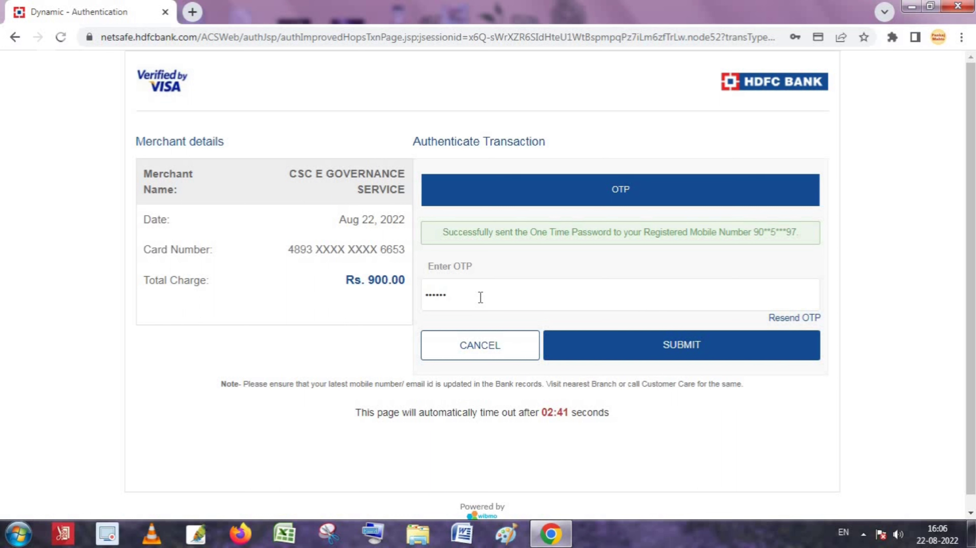
pyautogui.click(706, 353)
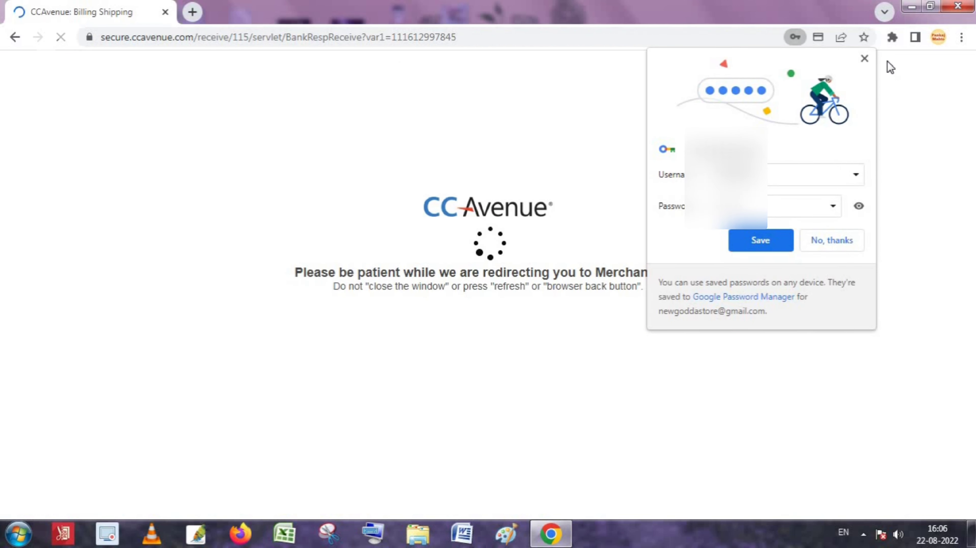
# Step: Dismiss the save-password offer and sign back in to the portal with the captcha text
pyautogui.click(864, 58)
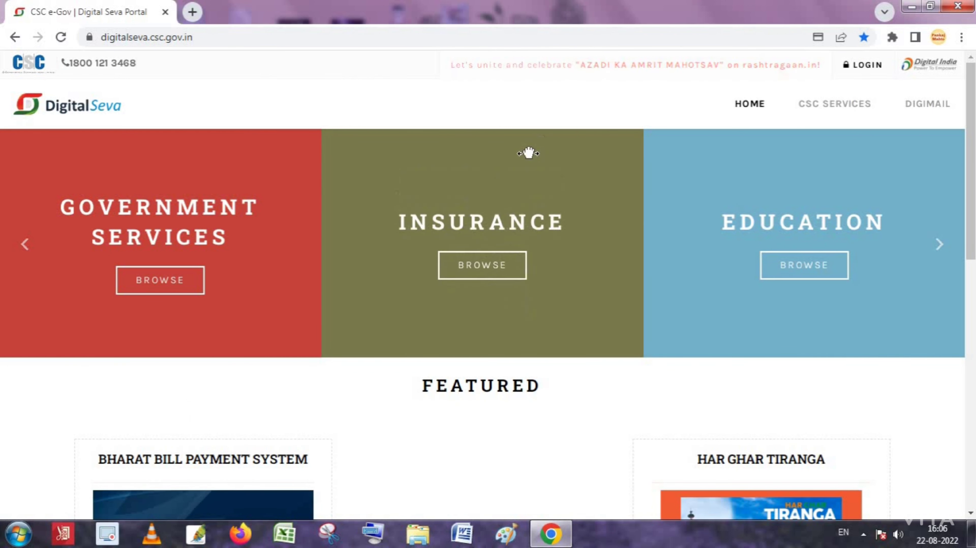
pyautogui.click(863, 67)
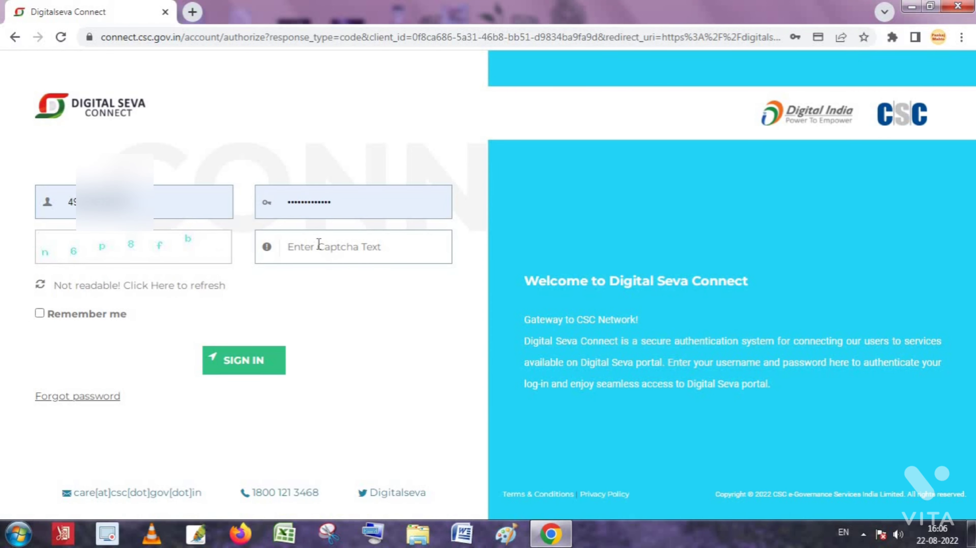
pyautogui.click(319, 246)
pyautogui.write('n6p8fb')
pyautogui.click(238, 361)
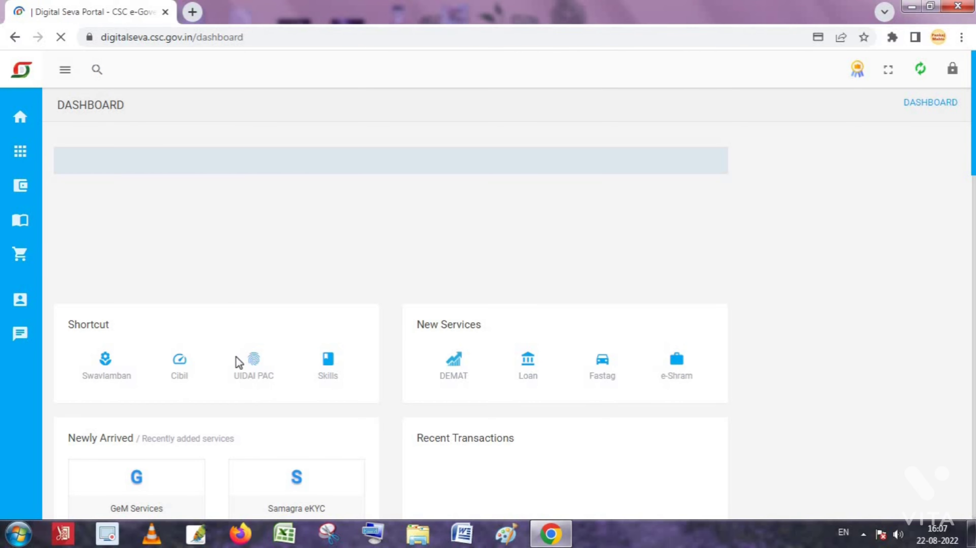
# Step: Open the Wallet Summary from the sidebar Wallet menu to view the ₹1,190.26 balance
pyautogui.moveTo(21, 186)
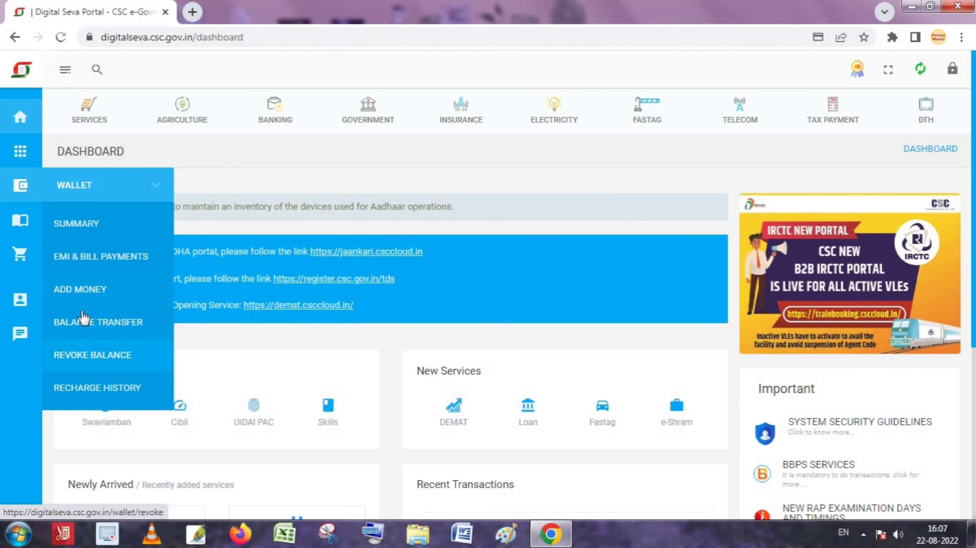
pyautogui.click(90, 226)
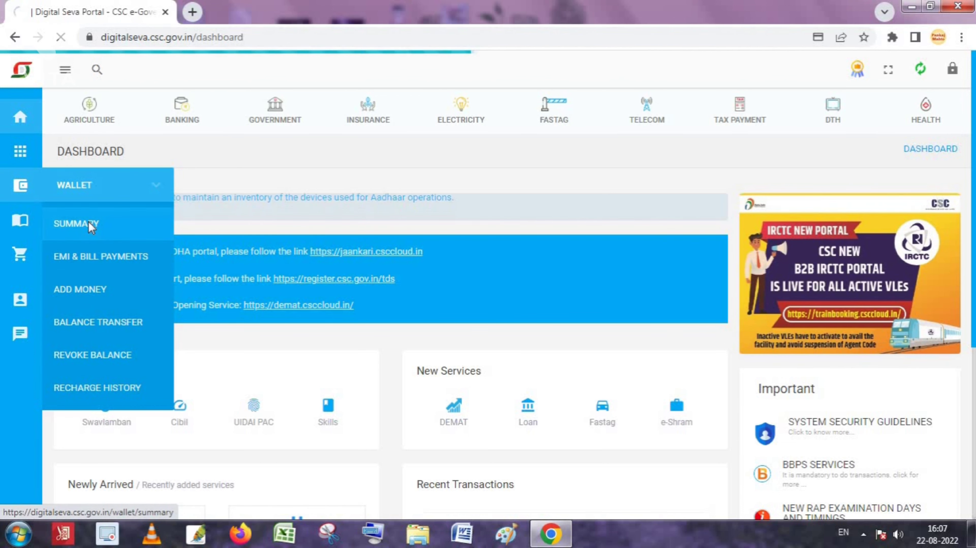